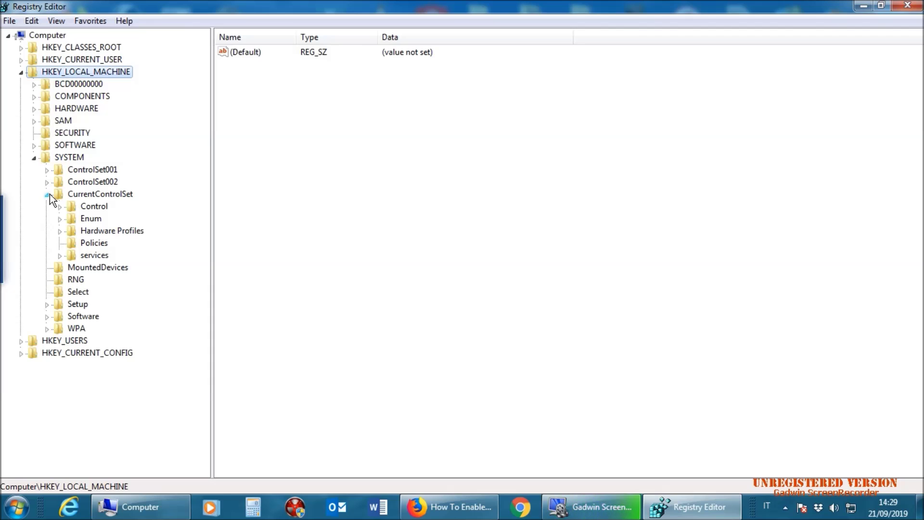
Step: Expand the registry branch under CurrentControlSet through Control, SecurityProviders and SCHANNEL down to the contents of Protocols
{"action": "left_click", "coordinate": [60, 207]}
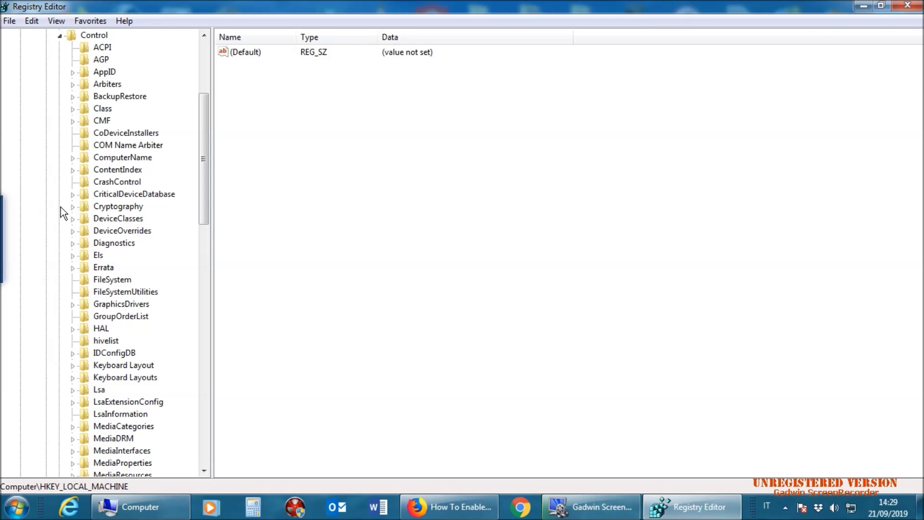
{"action": "scroll", "coordinate": [124, 230], "scroll_direction": "down", "scroll_amount": 13}
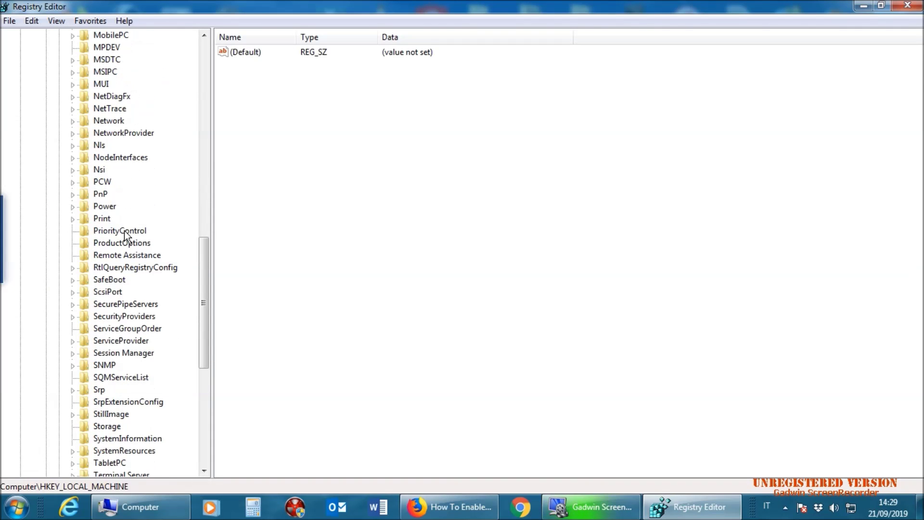
{"action": "left_click", "coordinate": [73, 317]}
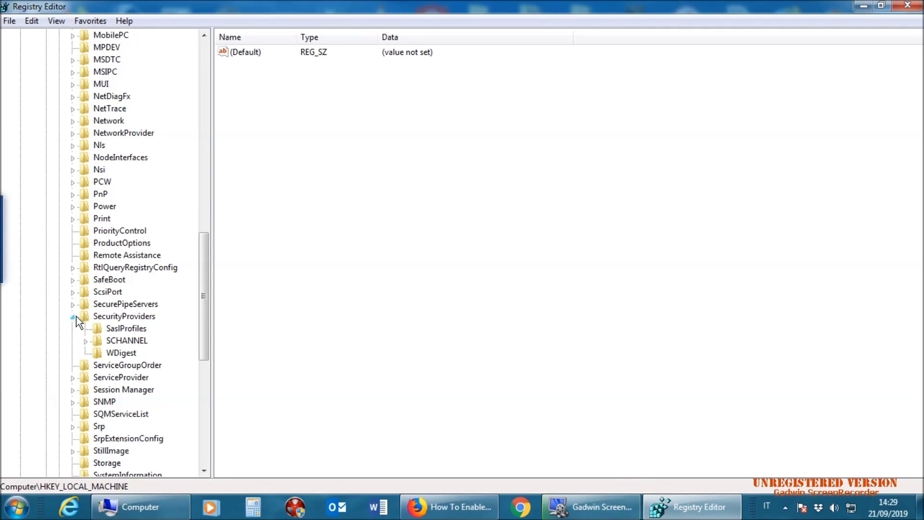
{"action": "left_click", "coordinate": [86, 342]}
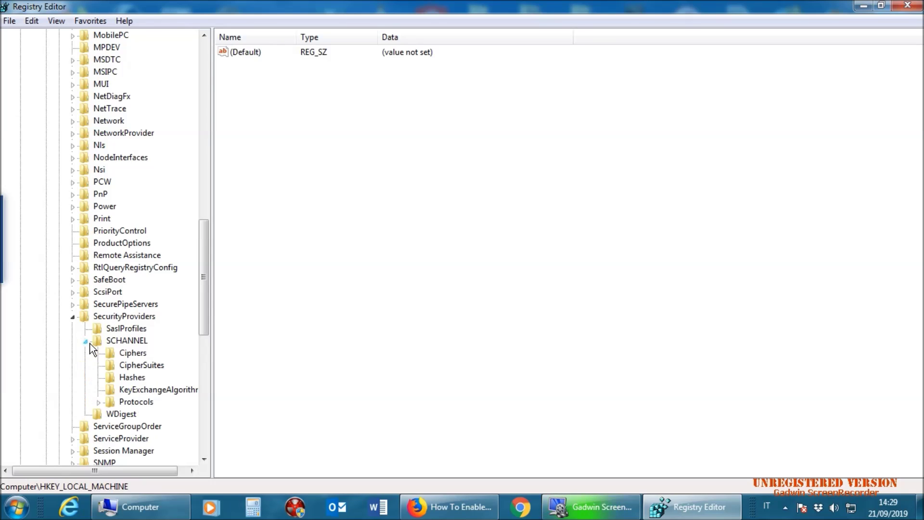
{"action": "left_click", "coordinate": [99, 402]}
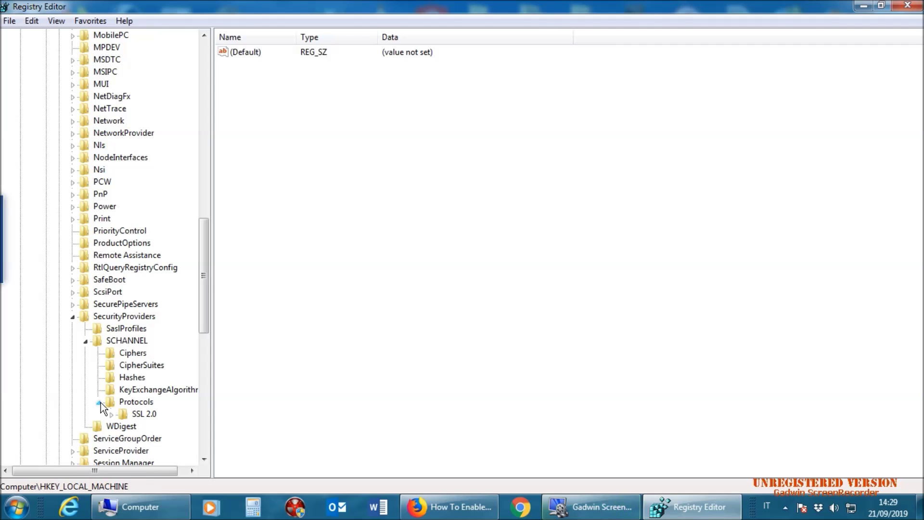
Step: Create a new key named TLS1.2 under the SCHANNEL Protocols key
{"action": "left_click_drag", "start_coordinate": [201, 284], "coordinate": [203, 303]}
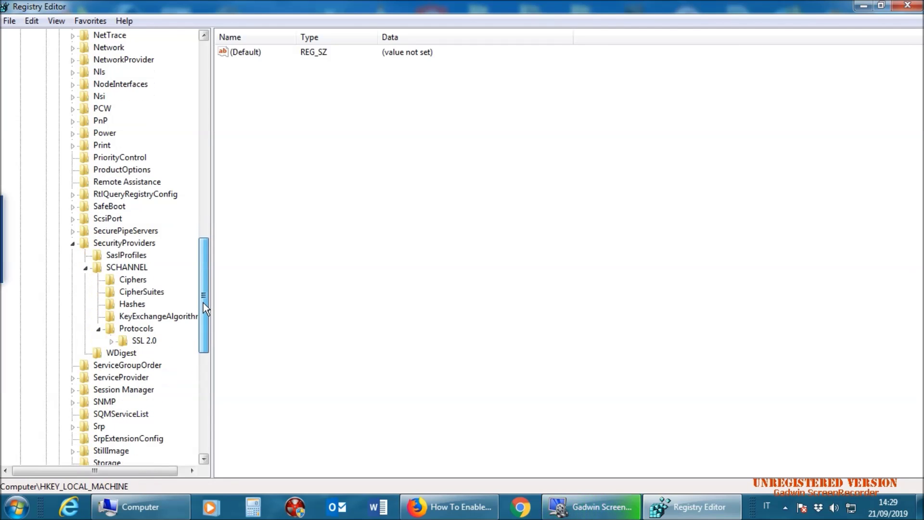
{"action": "right_click", "coordinate": [143, 331]}
{"action": "mouse_move", "coordinate": [226, 357]}
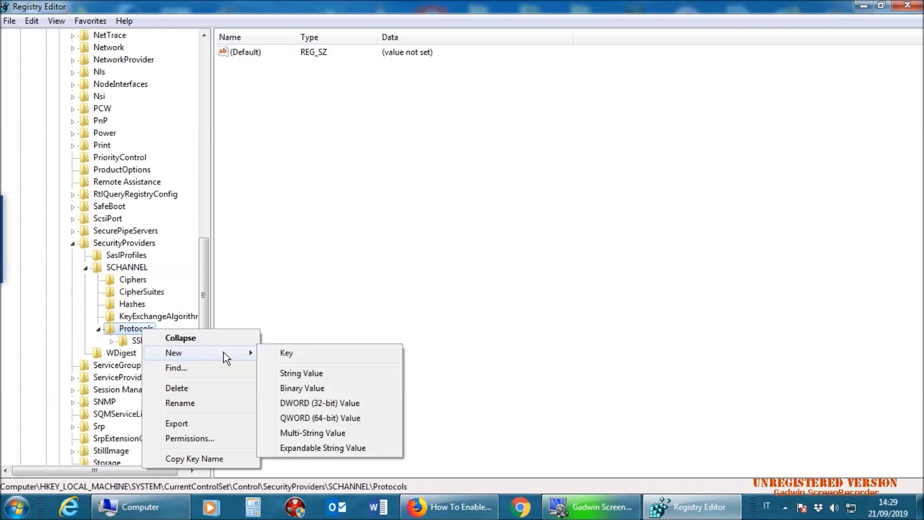
{"action": "left_click", "coordinate": [287, 353]}
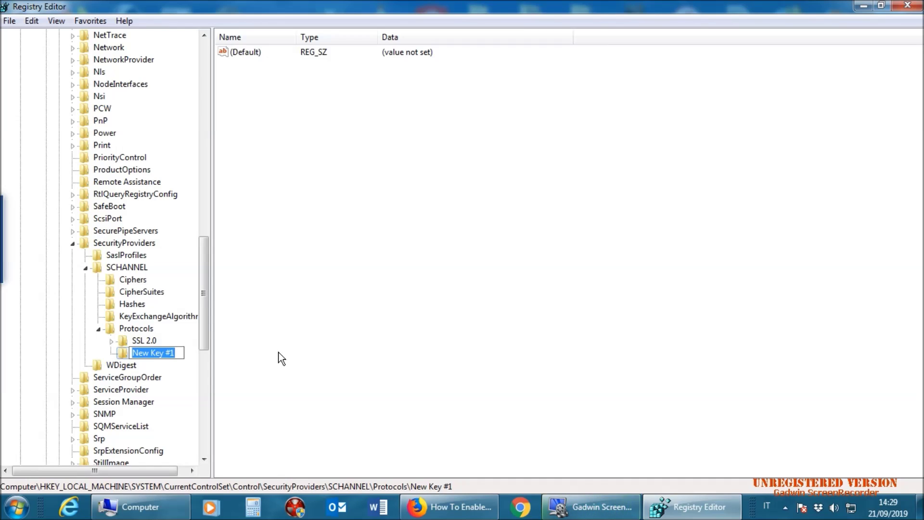
{"action": "type", "text": "TK"}
{"action": "key", "text": "BackSpace"}
{"action": "type", "text": "LS"}
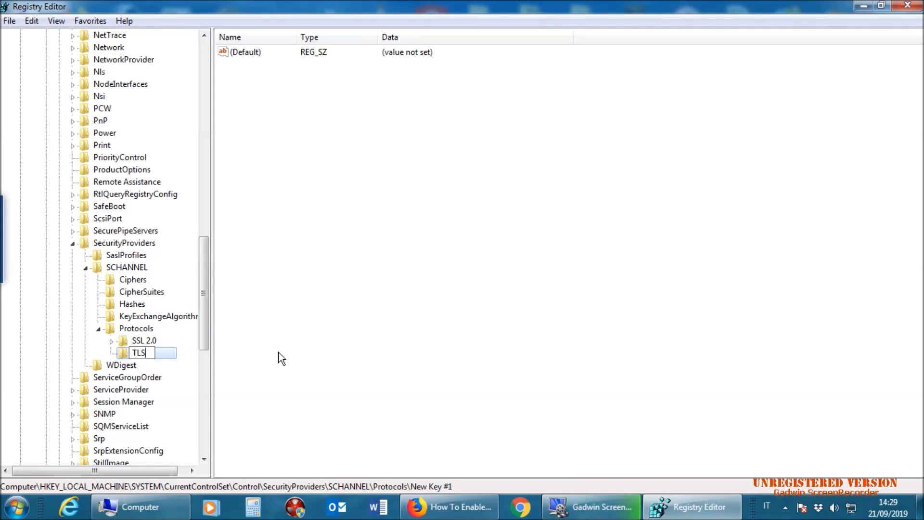
{"action": "type", "text": "1.2"}
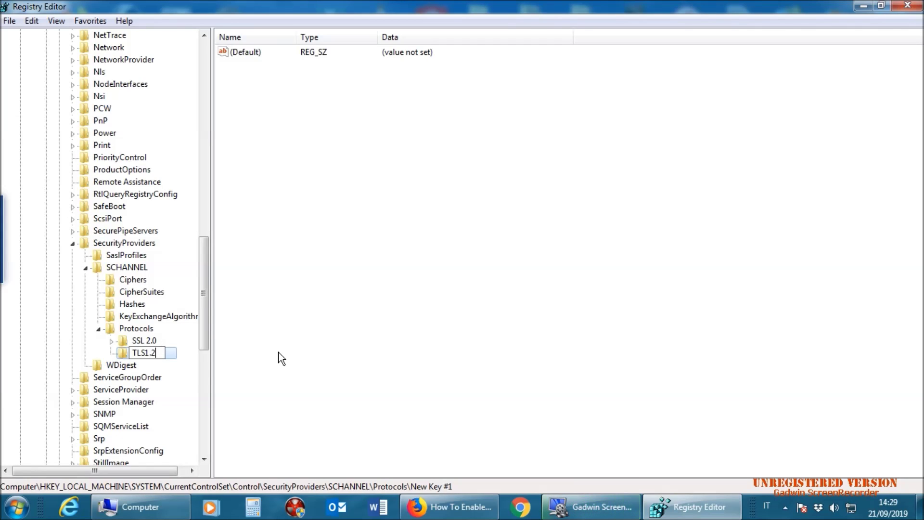
{"action": "key", "text": "Return"}
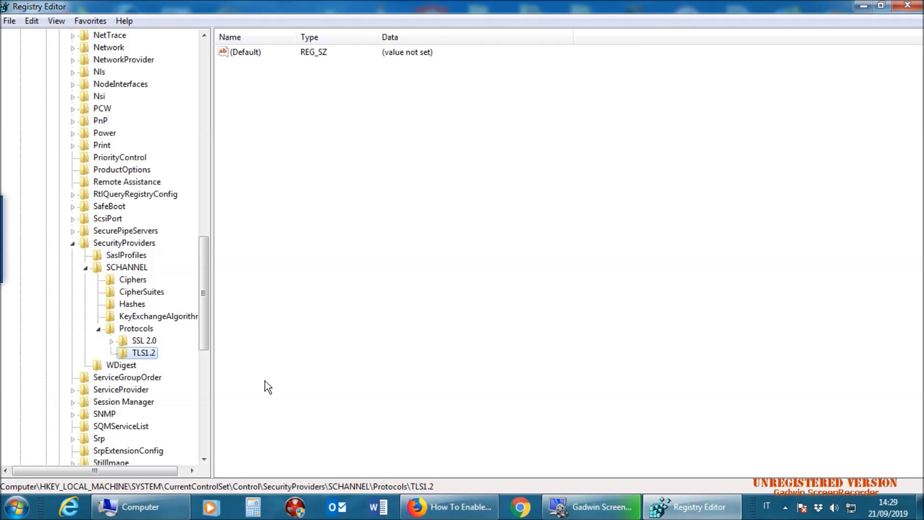
Step: Create a subkey named Client inside the TLS1.2 key
{"action": "right_click", "coordinate": [143, 355]}
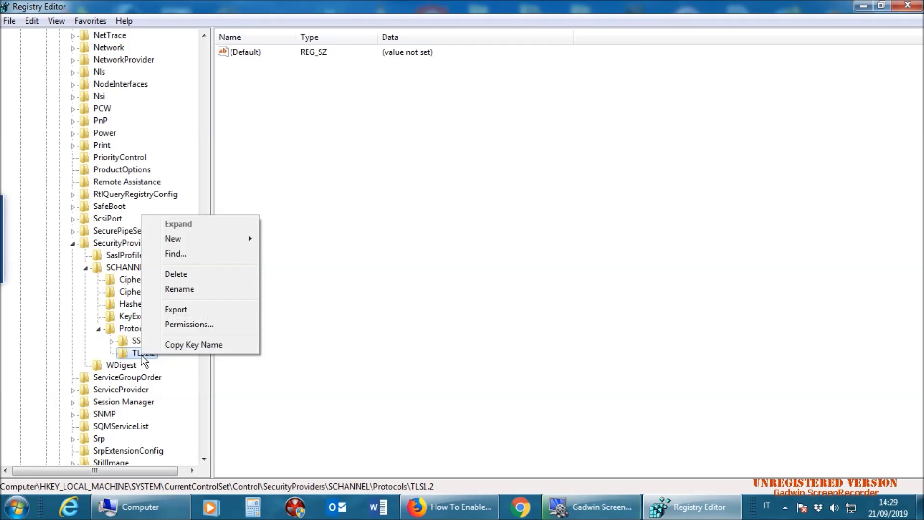
{"action": "mouse_move", "coordinate": [249, 236]}
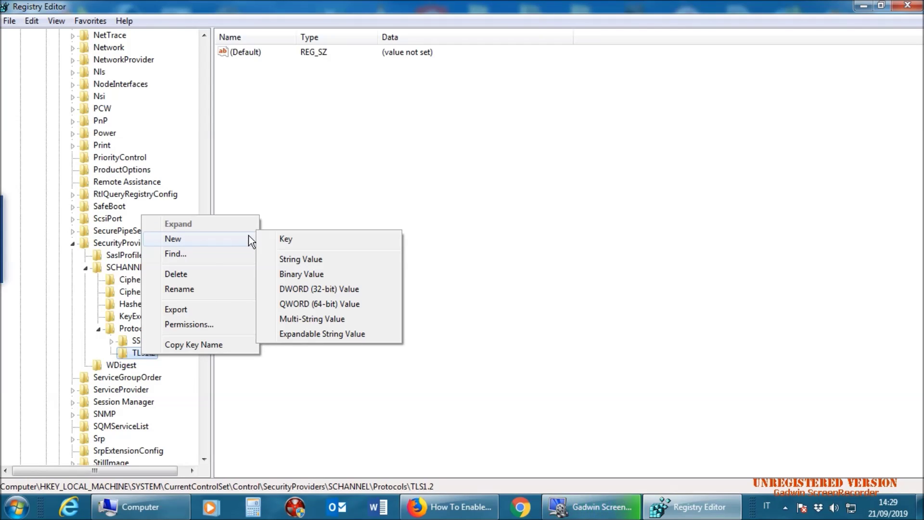
{"action": "left_click", "coordinate": [284, 239]}
{"action": "type", "text": "c"}
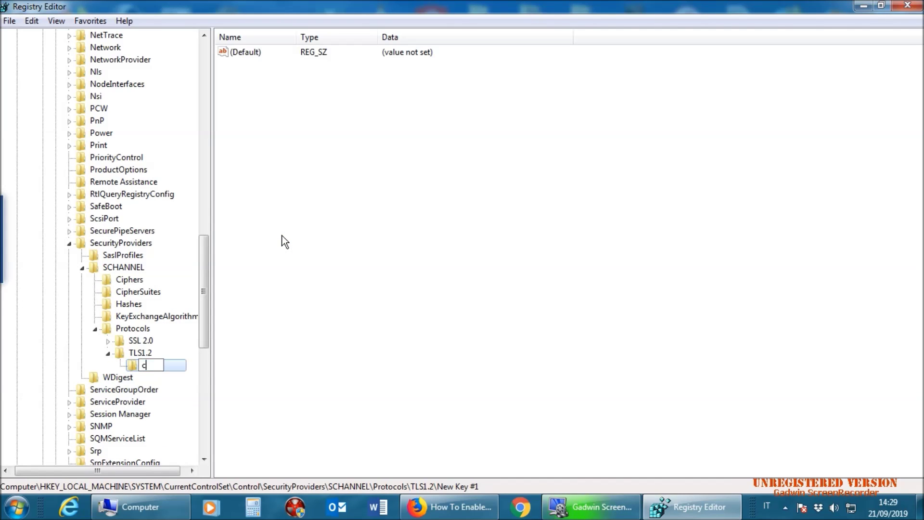
{"action": "type", "text": "LIENT"}
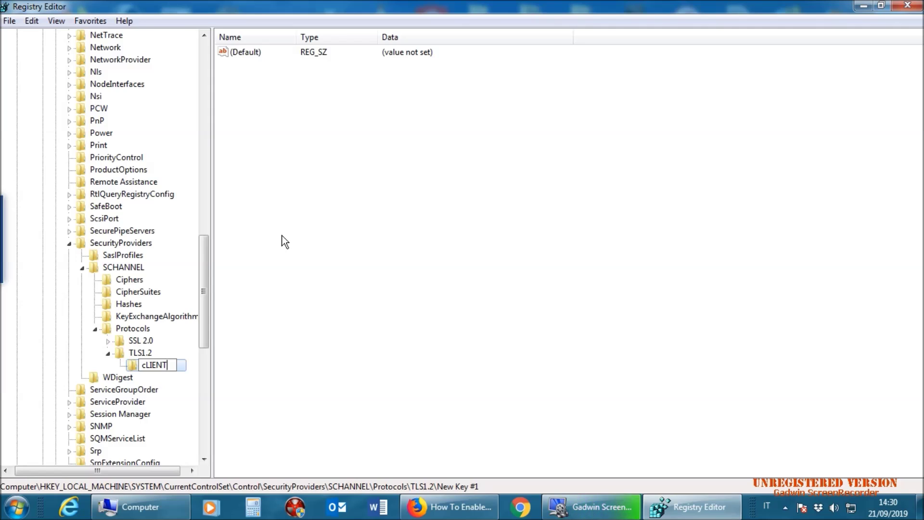
{"action": "key", "text": "BackSpace"}
{"action": "key", "text": "BackSpace"}
{"action": "key", "text": "BackSpace"}
{"action": "key", "text": "BackSpace"}
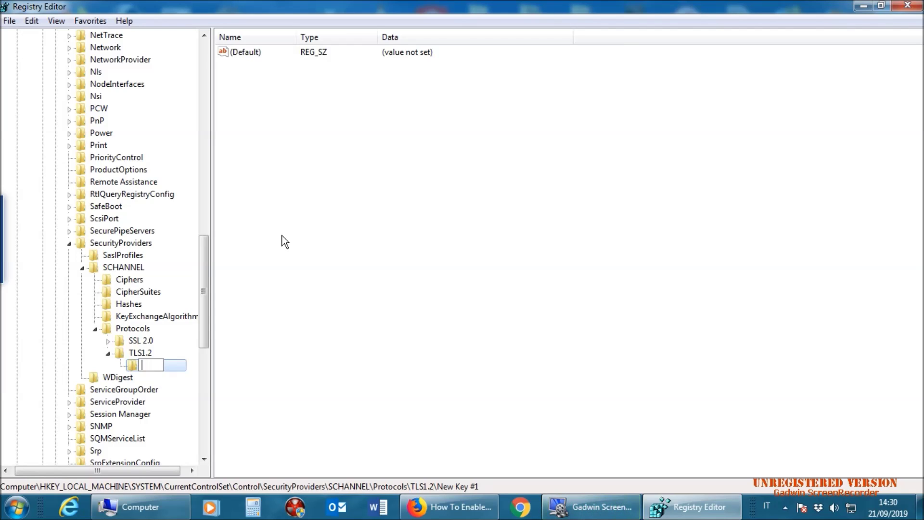
{"action": "type", "text": "Client"}
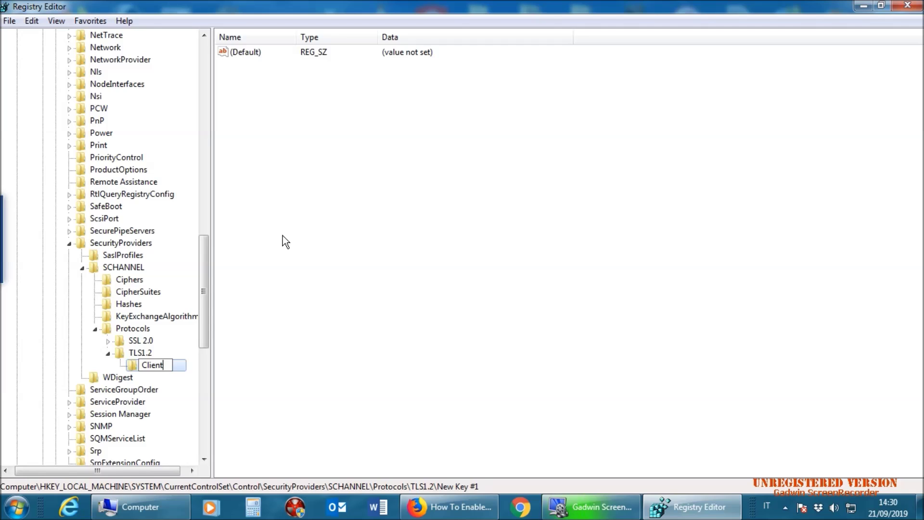
{"action": "left_click", "coordinate": [288, 313]}
Step: Add a DWORD (32-bit) value named DisabledByDefault to the Client key
{"action": "right_click", "coordinate": [155, 367]}
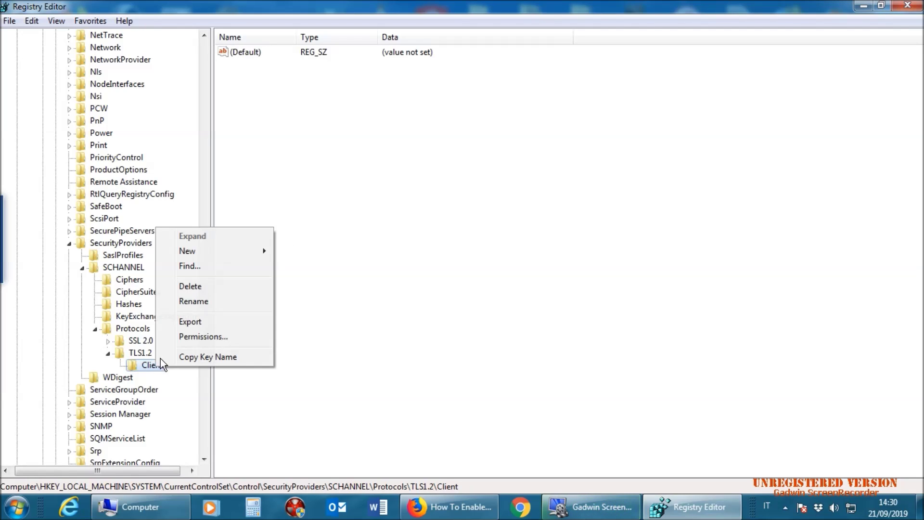
{"action": "mouse_move", "coordinate": [245, 254]}
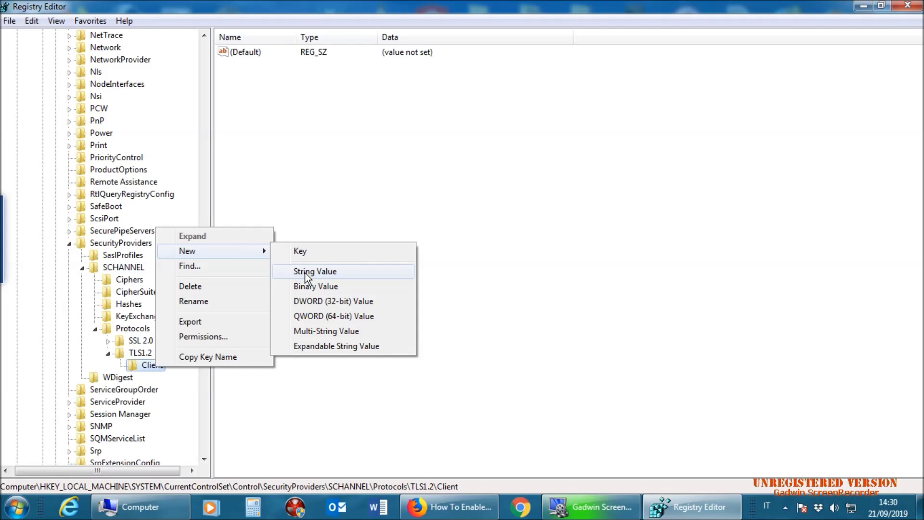
{"action": "left_click", "coordinate": [330, 302]}
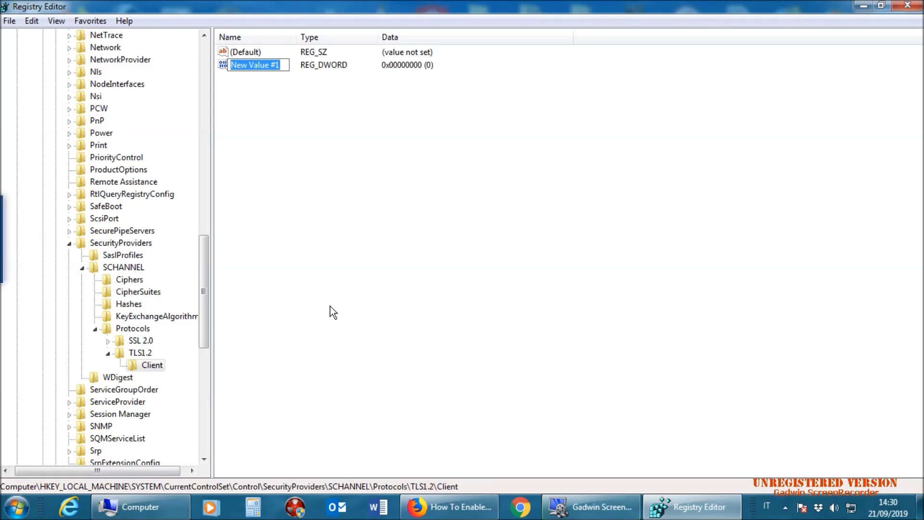
{"action": "type", "text": "Disable"}
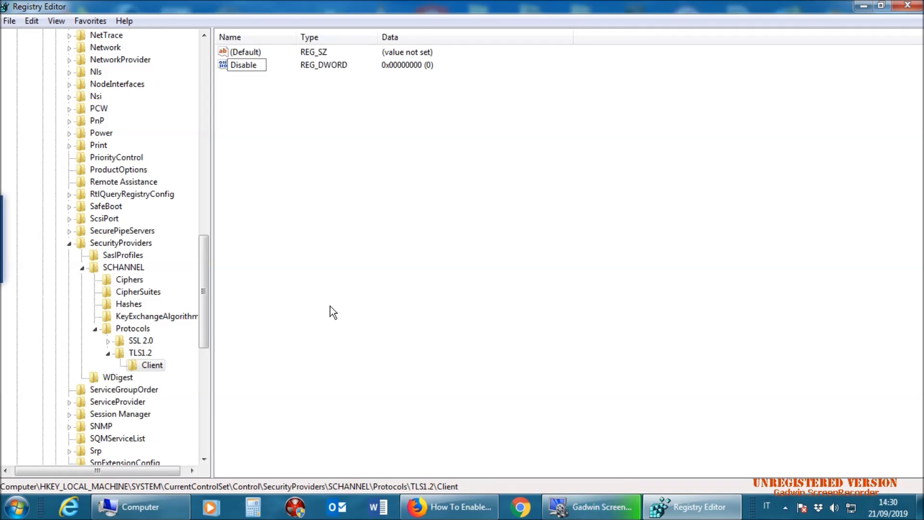
{"action": "type", "text": "ByDefault"}
{"action": "key", "text": "Left"}
{"action": "key", "text": "Left"}
{"action": "key", "text": "Left"}
{"action": "key", "text": "Left"}
{"action": "key", "text": "Left"}
{"action": "key", "text": "Left"}
{"action": "type", "text": "d"}
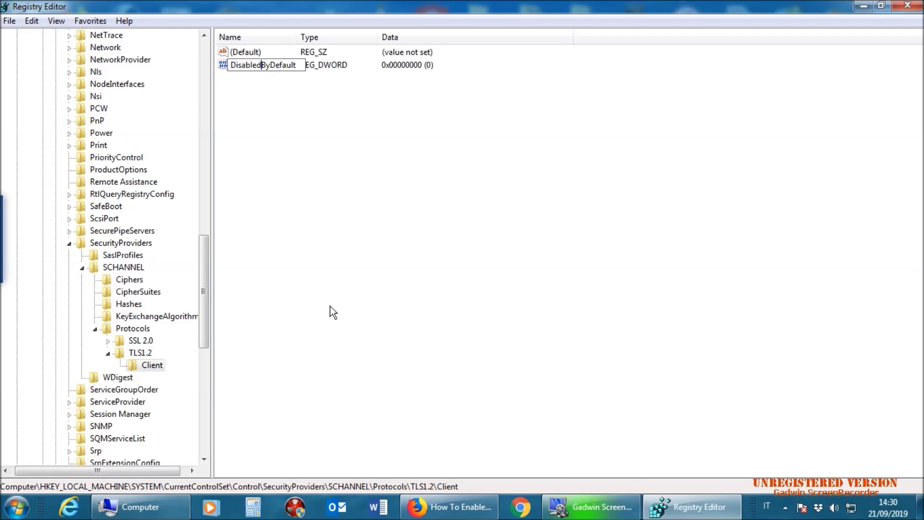
{"action": "key", "text": "Return"}
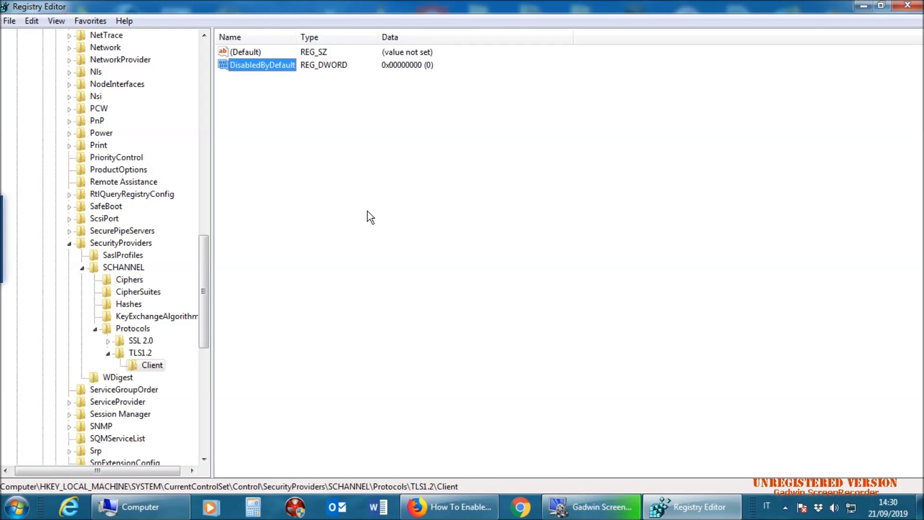
Step: Review the value data of DisabledByDefault in the Client key and accept it as 0
{"action": "double_click", "coordinate": [285, 65]}
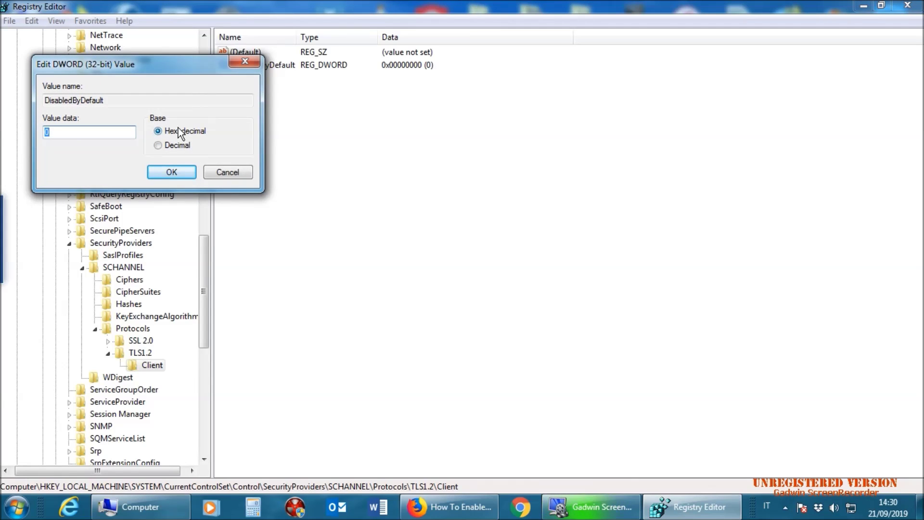
{"action": "left_click", "coordinate": [180, 173]}
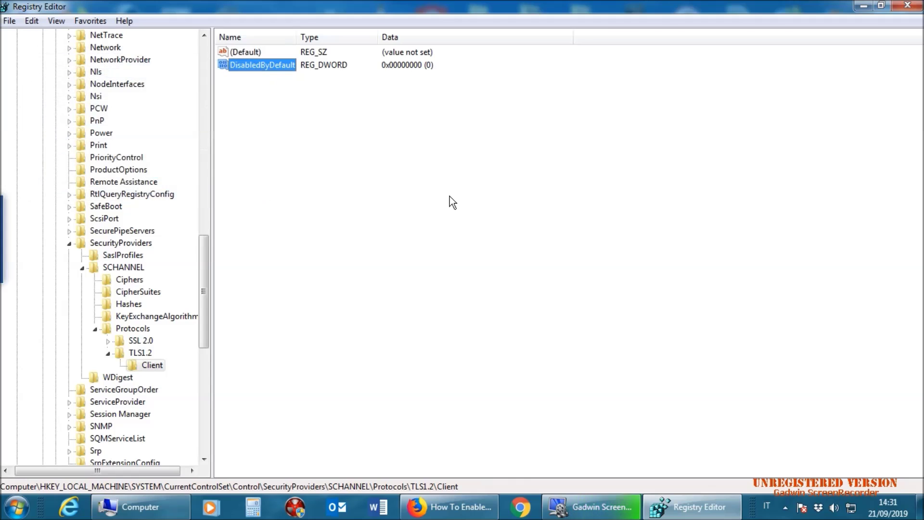
{"action": "left_click", "coordinate": [450, 195]}
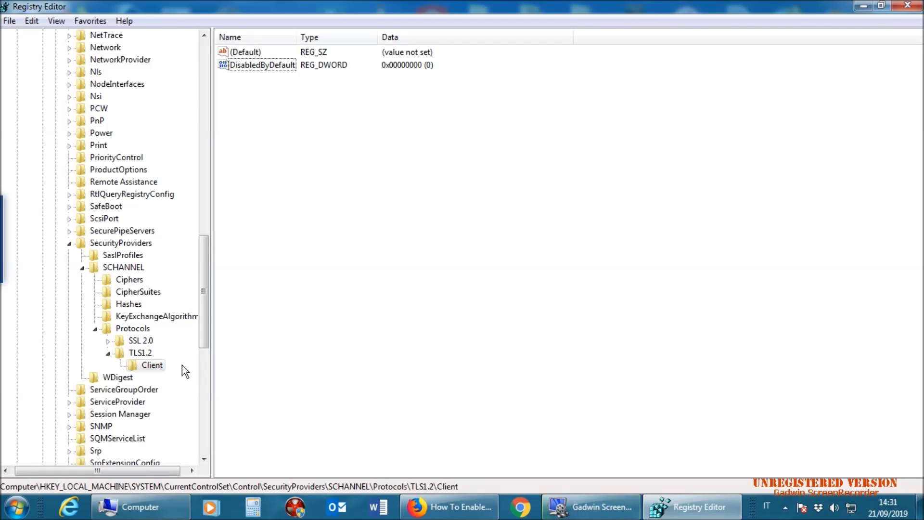
Step: Add a DWORD (32-bit) value named Enabled to the Client key and set its value data to 1
{"action": "right_click", "coordinate": [157, 366]}
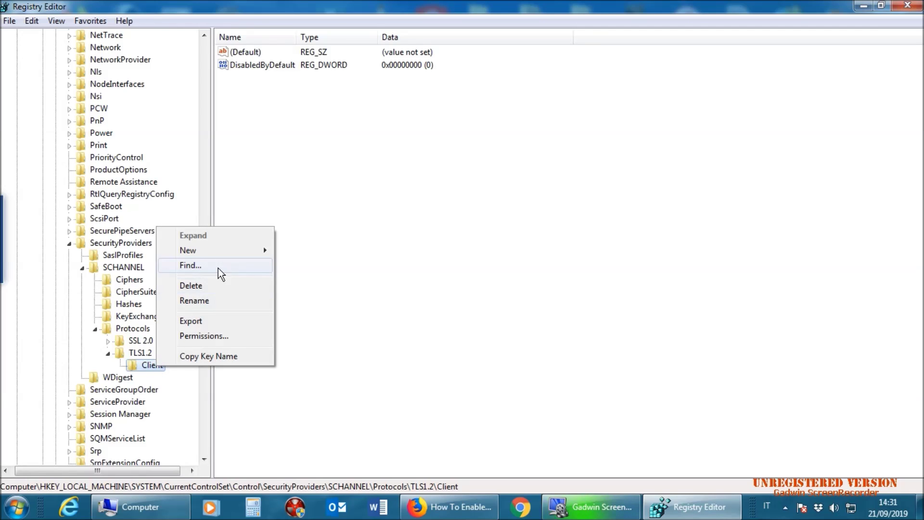
{"action": "mouse_move", "coordinate": [232, 250]}
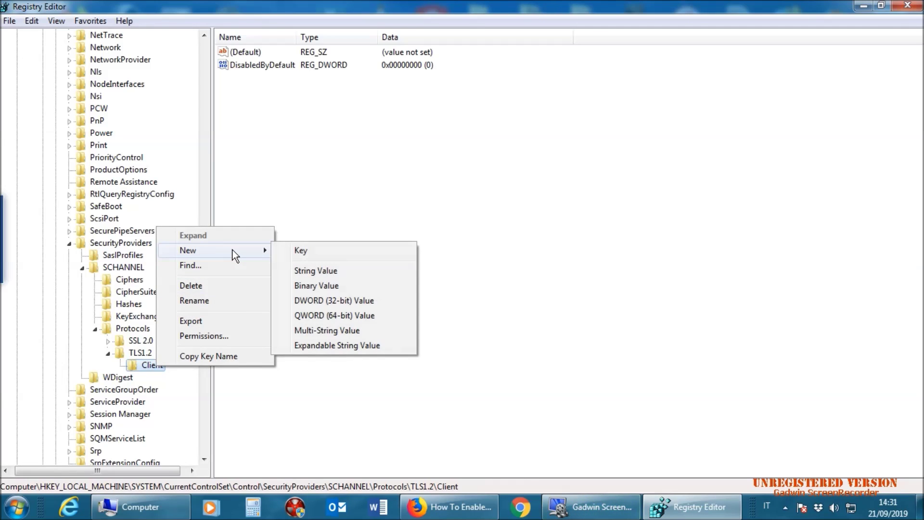
{"action": "left_click", "coordinate": [322, 303]}
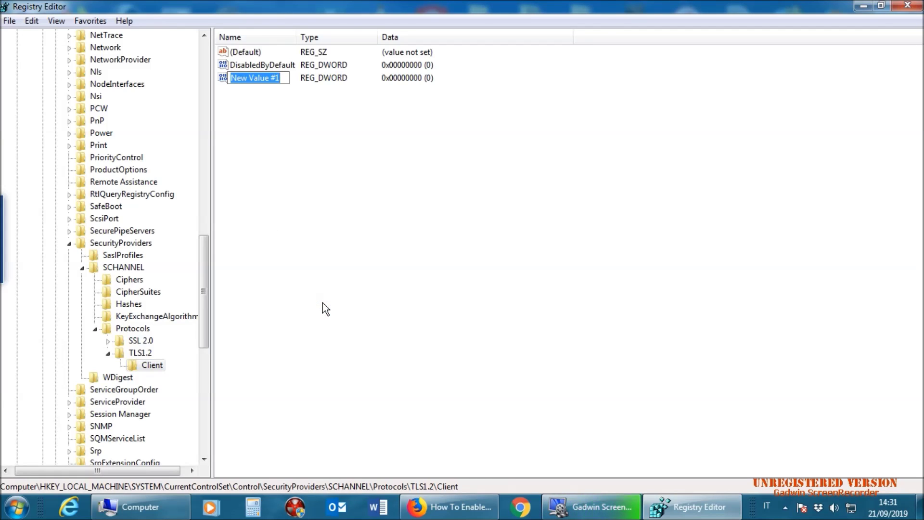
{"action": "type", "text": "Enabled"}
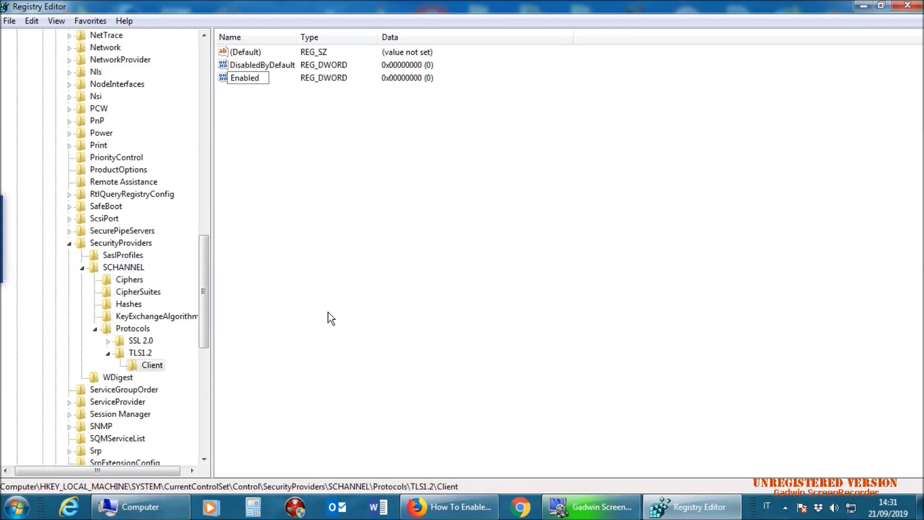
{"action": "key", "text": "Return"}
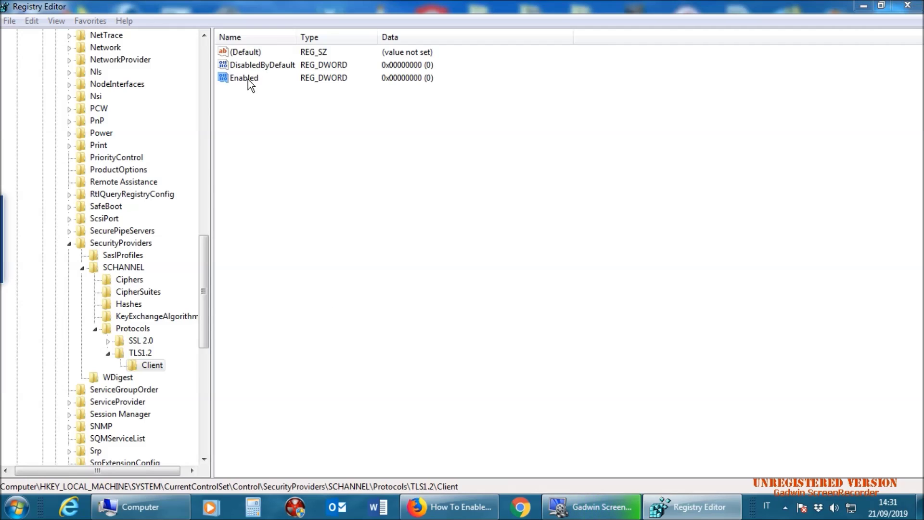
{"action": "double_click", "coordinate": [247, 80]}
{"action": "type", "text": "1"}
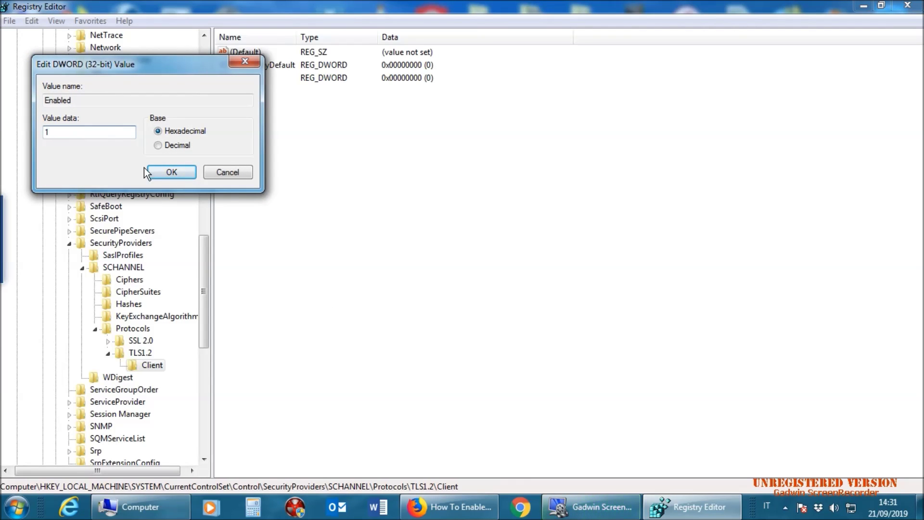
{"action": "left_click", "coordinate": [175, 172]}
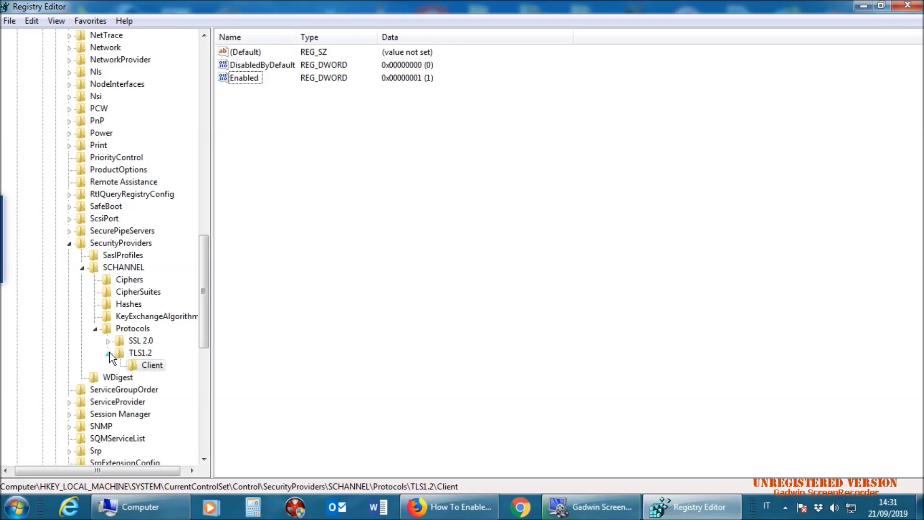
Step: Review the Protocols and TLS1.2 keys and the values stored in the Client subkey
{"action": "left_click", "coordinate": [96, 329]}
{"action": "left_click", "coordinate": [95, 330]}
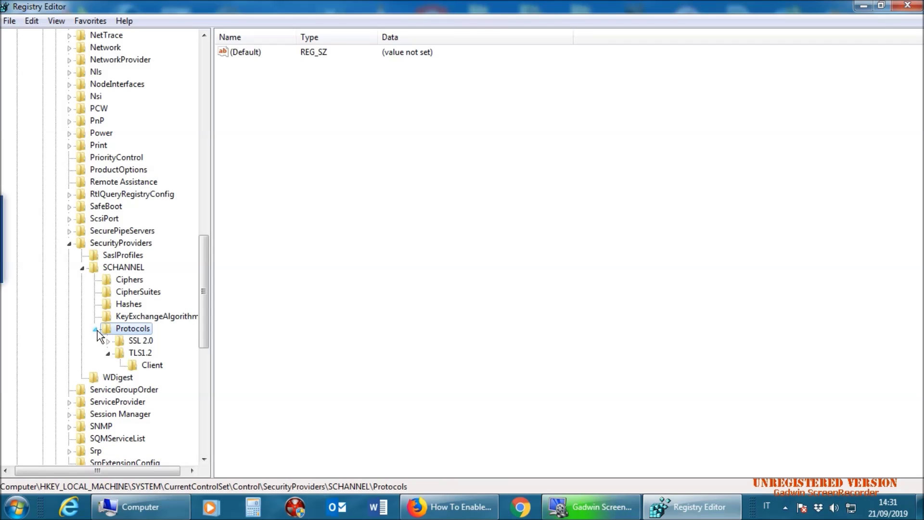
{"action": "left_click", "coordinate": [141, 354]}
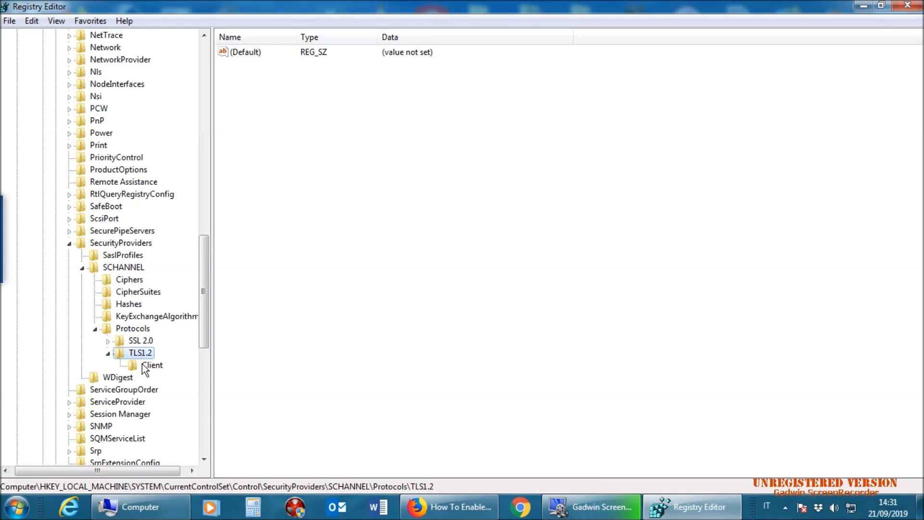
{"action": "left_click", "coordinate": [150, 366]}
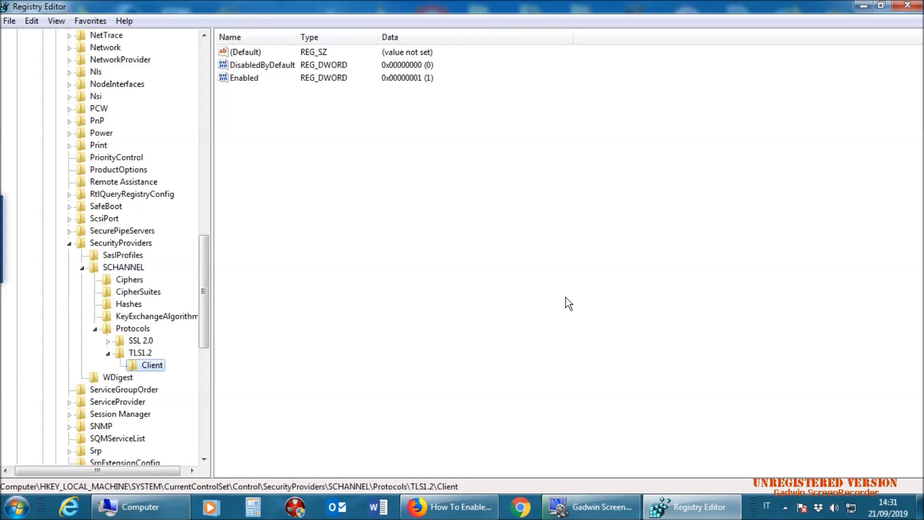